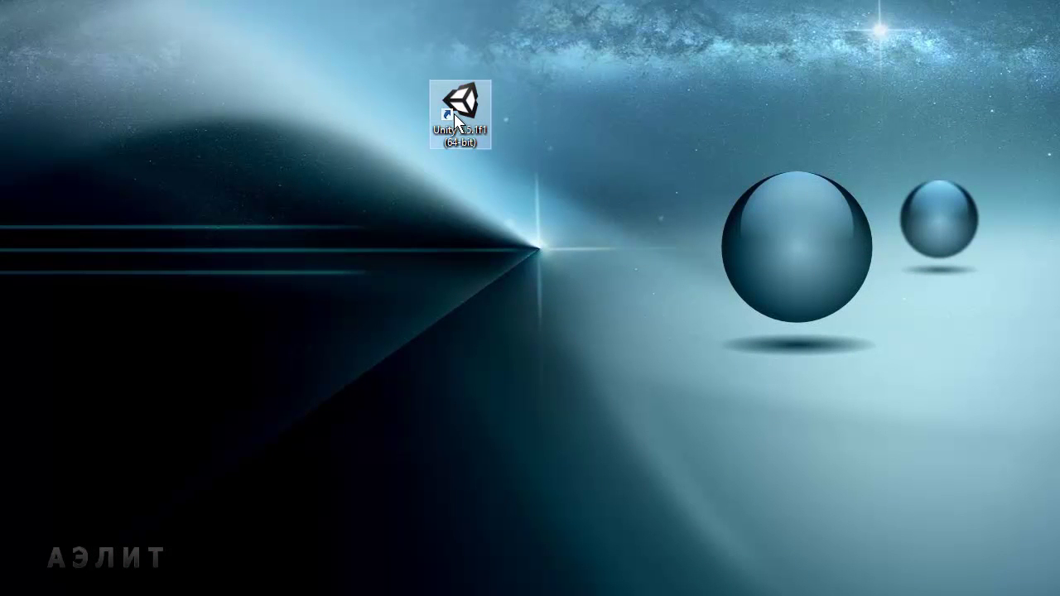
Launch Unity 5.5.1f1 and open the Lesson0 project from the launcher
{"action": "double_click", "coordinate": [454, 113]}
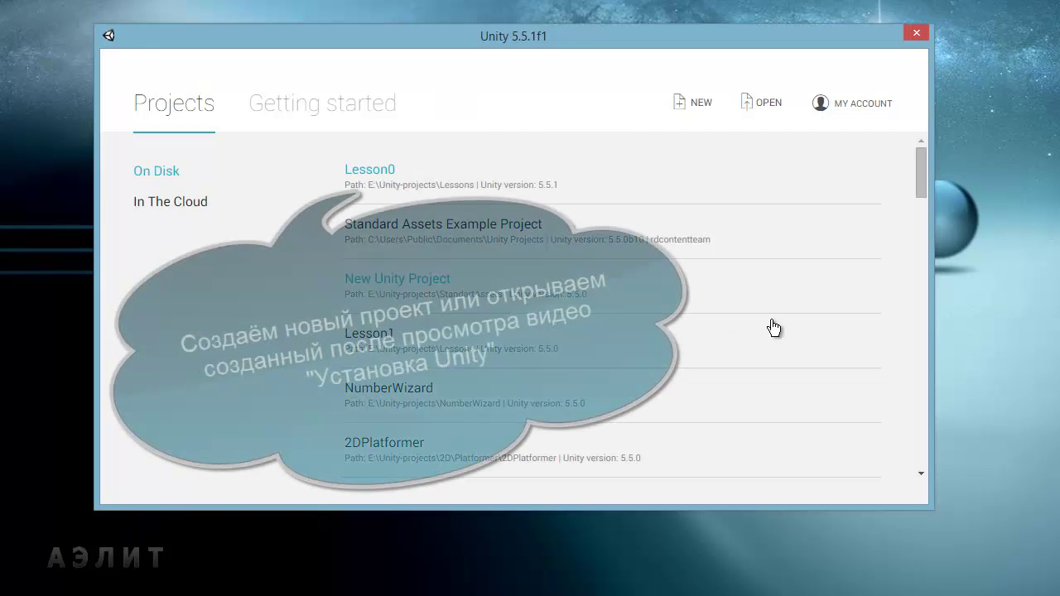
{"action": "left_click", "coordinate": [375, 175]}
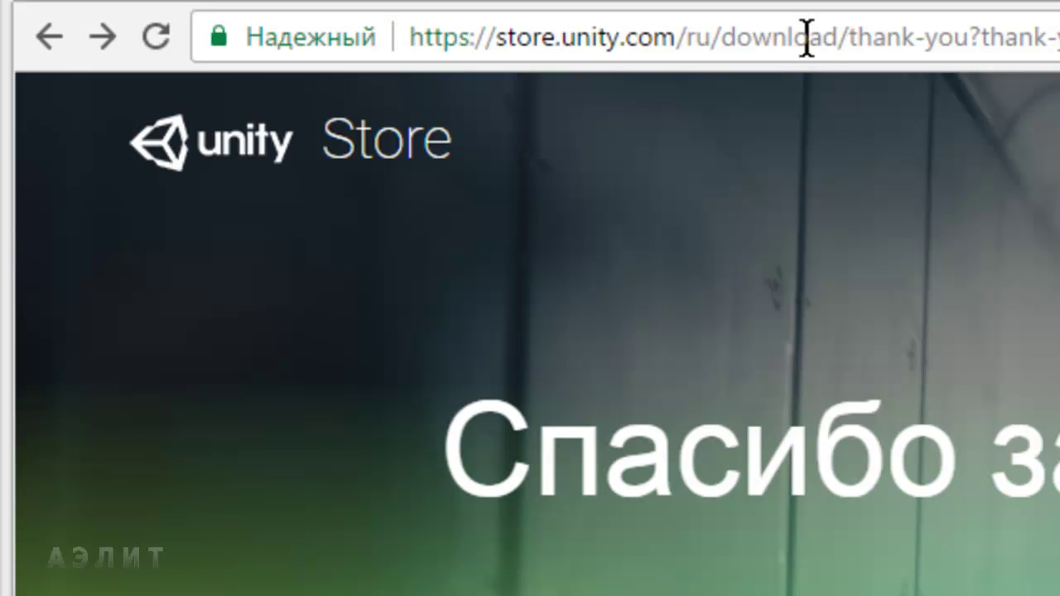
Enter 'unity' in Chrome's address bar to reach the unity3d.com site
{"action": "left_click", "coordinate": [806, 37]}
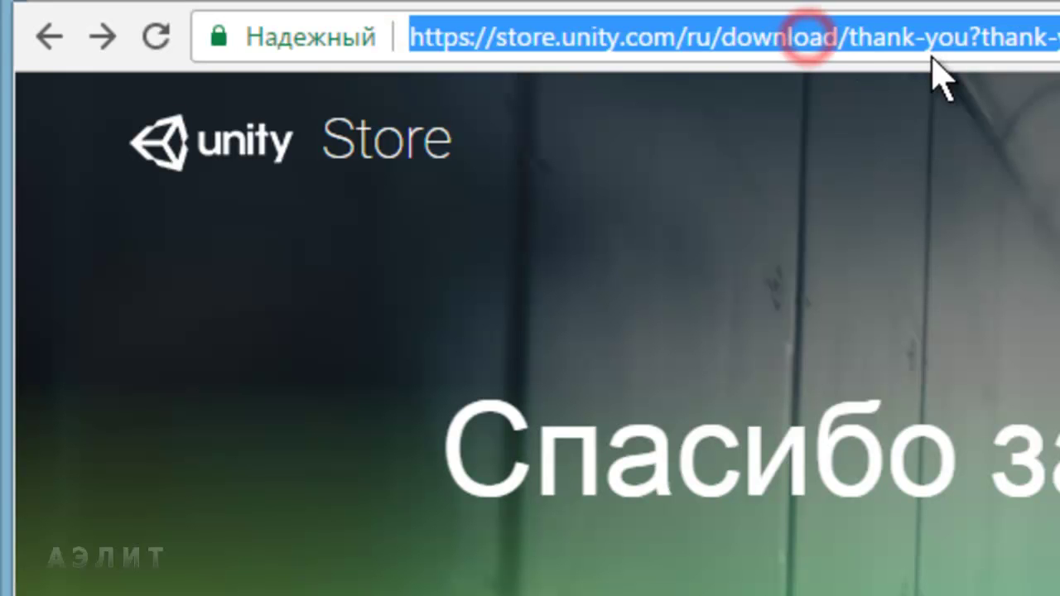
{"action": "type", "text": "unity"}
{"action": "key", "text": "Return"}
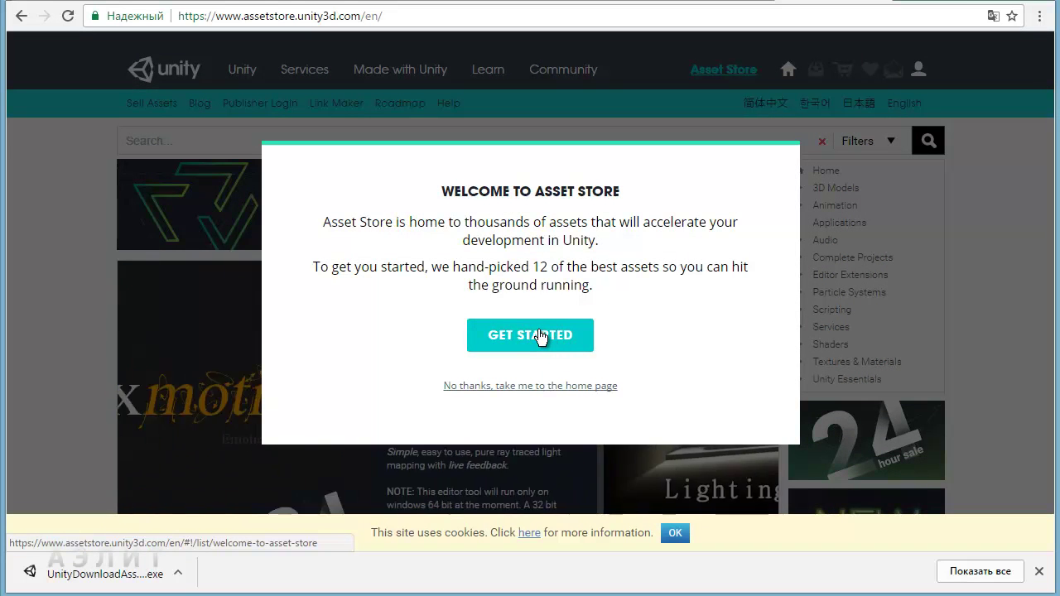
Dismiss the welcome greeting and search the store for 'standart'
{"action": "left_click", "coordinate": [540, 336]}
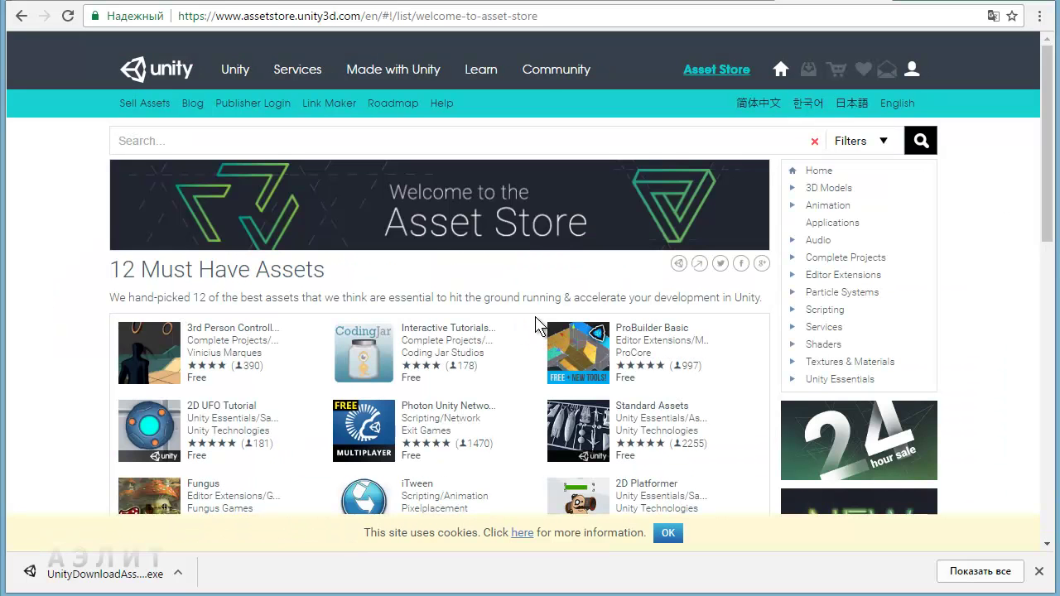
{"action": "left_click", "coordinate": [279, 142]}
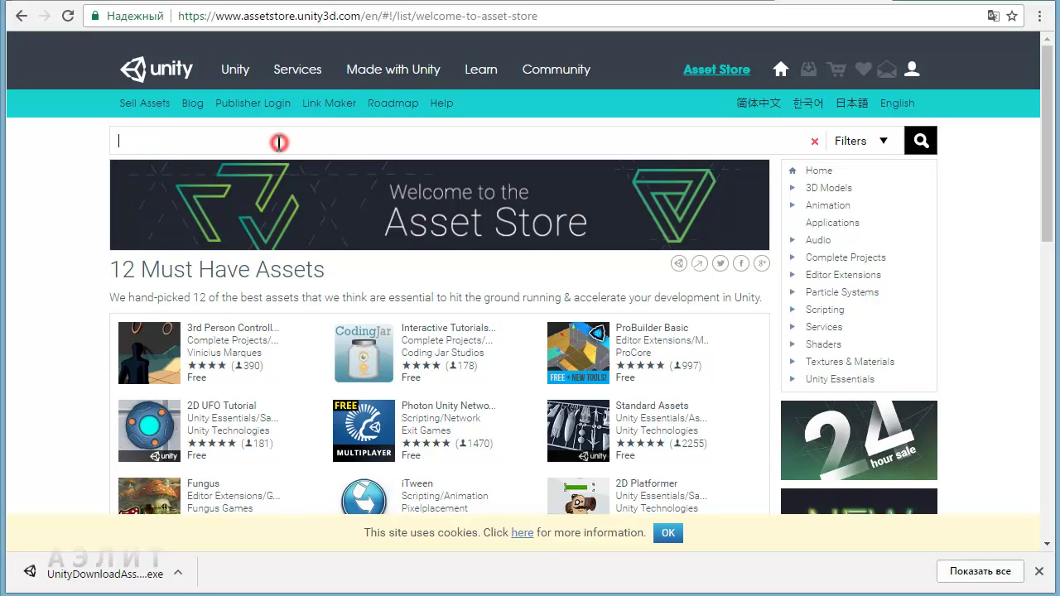
{"action": "type", "text": "standar"}
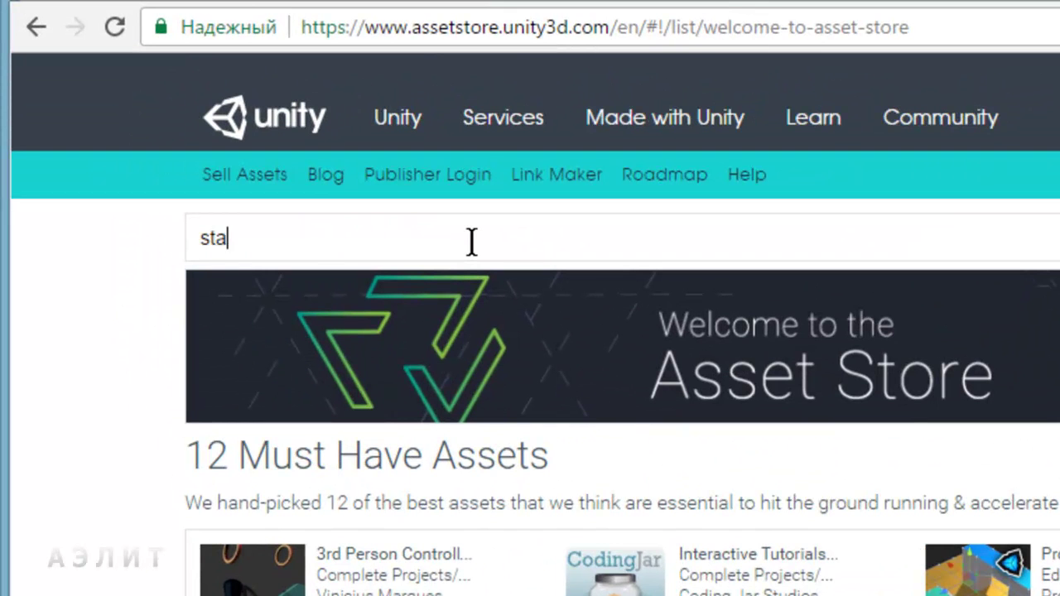
{"action": "key", "text": "Return"}
{"action": "type", "text": "t"}
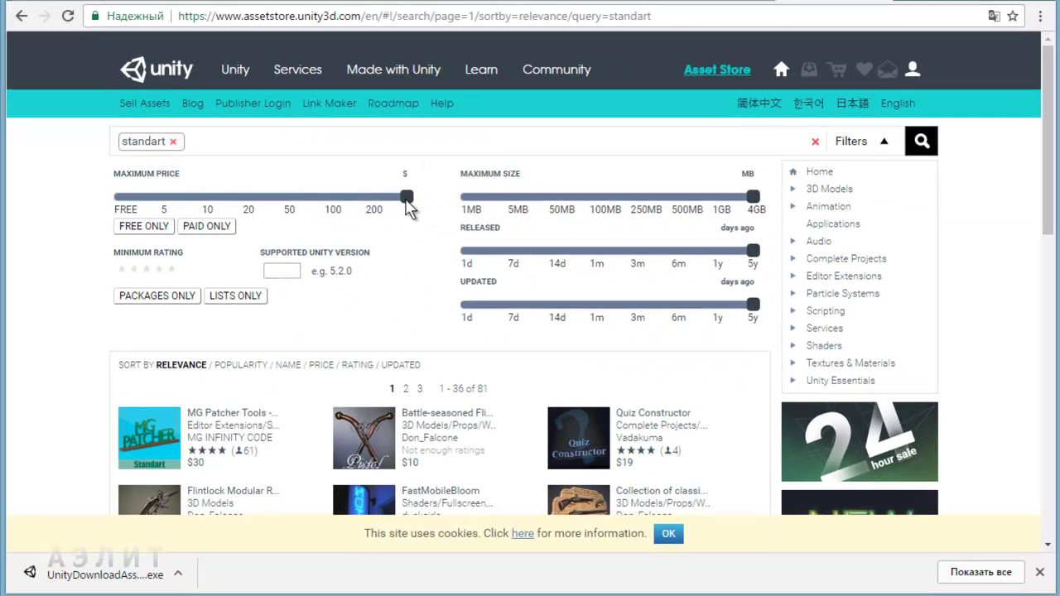
Filter to free assets only and remove the 'standart' term, listing 3246 free assets
{"action": "left_click_drag", "start_coordinate": [406, 199], "coordinate": [113, 201]}
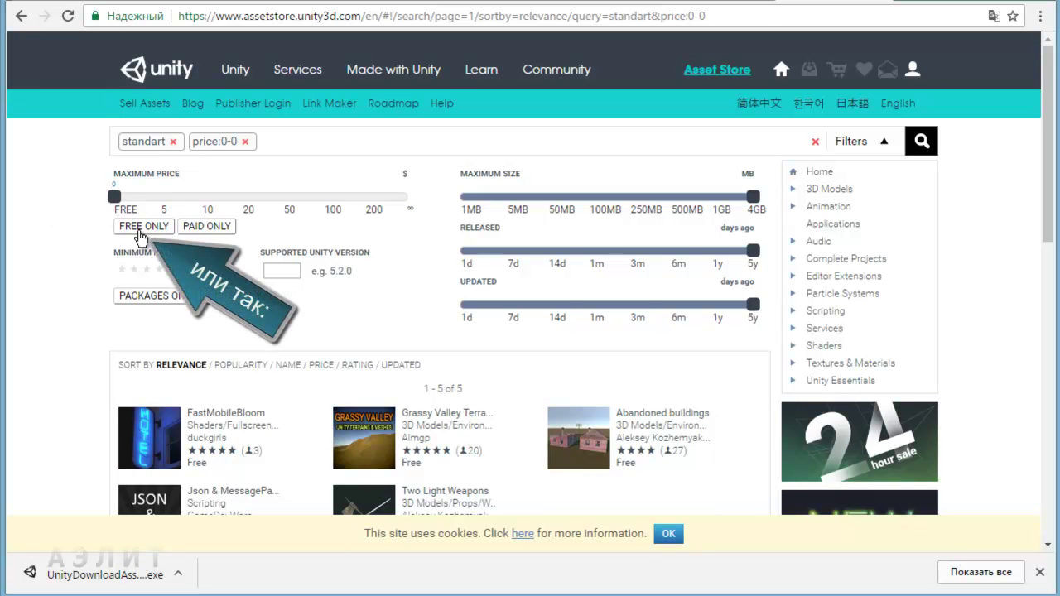
{"action": "left_click", "coordinate": [138, 231]}
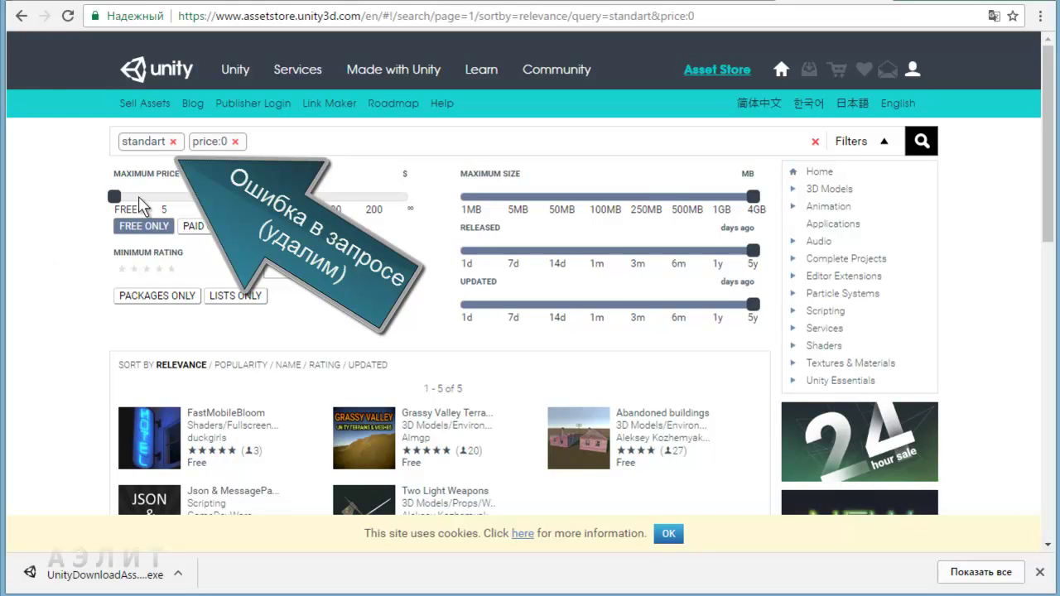
{"action": "left_click", "coordinate": [173, 144]}
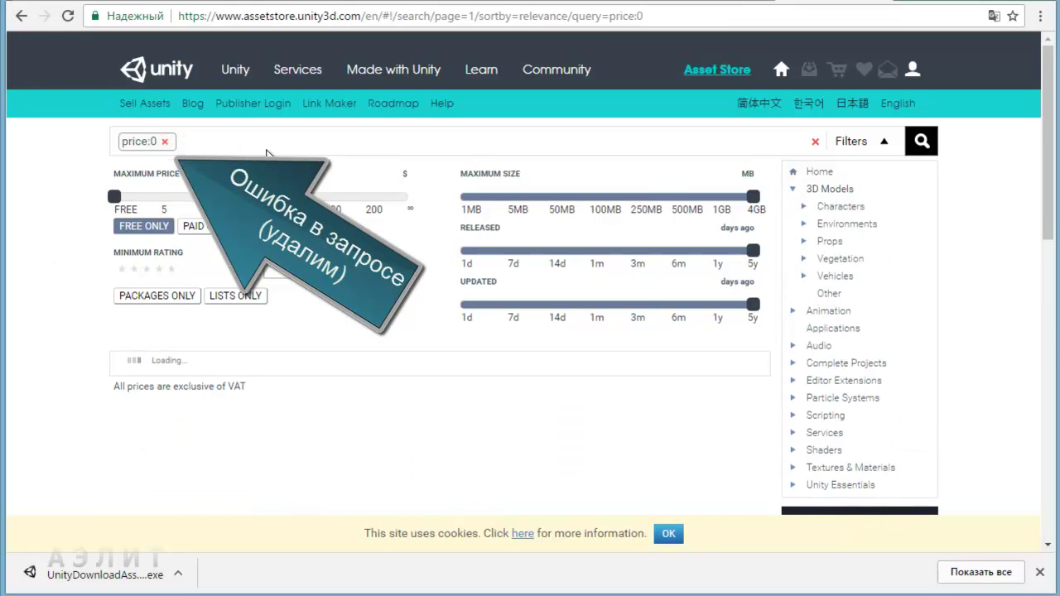
{"action": "scroll", "coordinate": [266, 156], "scroll_direction": "down", "scroll_amount": 2}
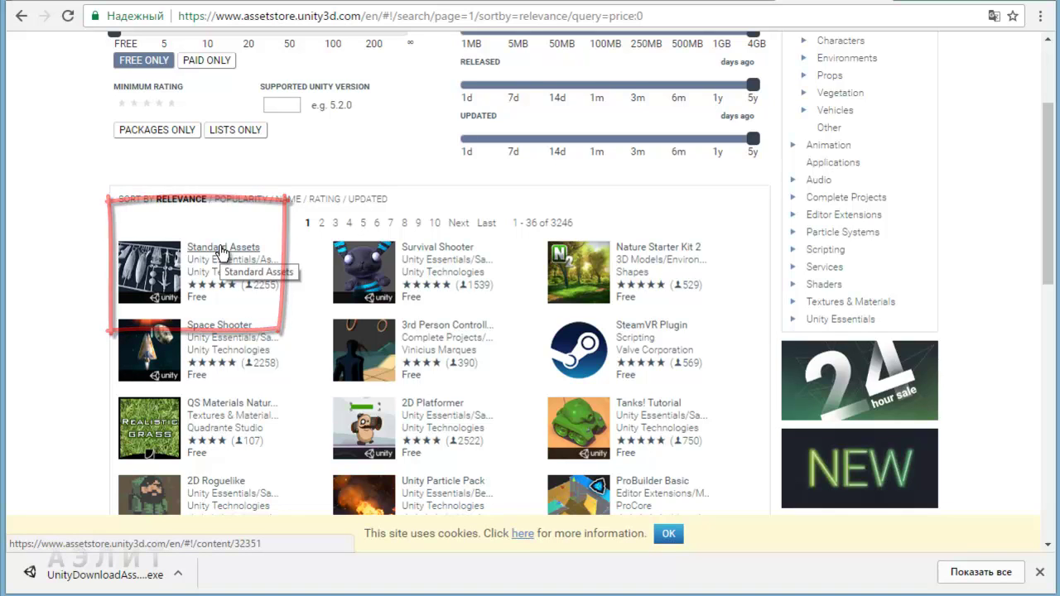
Open the free Standard Assets package by Unity Technologies and add it to downloads
{"action": "left_click", "coordinate": [222, 248]}
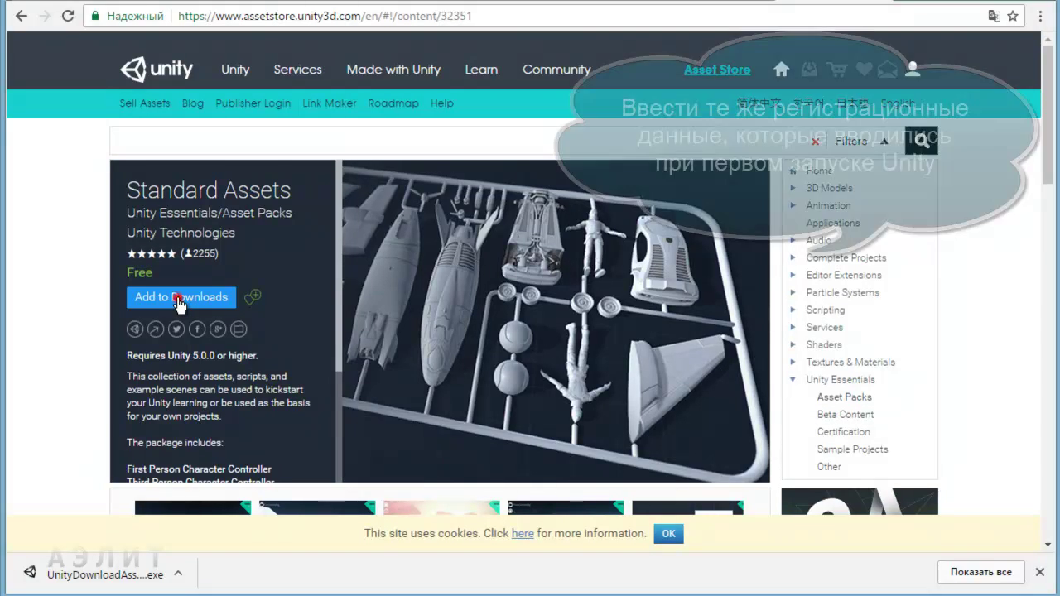
{"action": "left_click", "coordinate": [180, 299]}
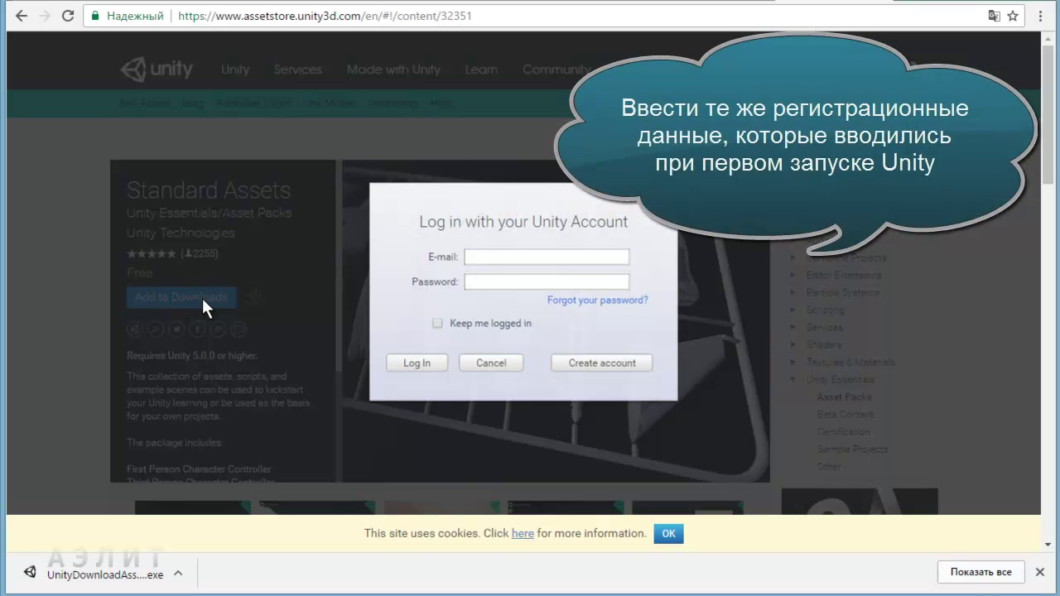
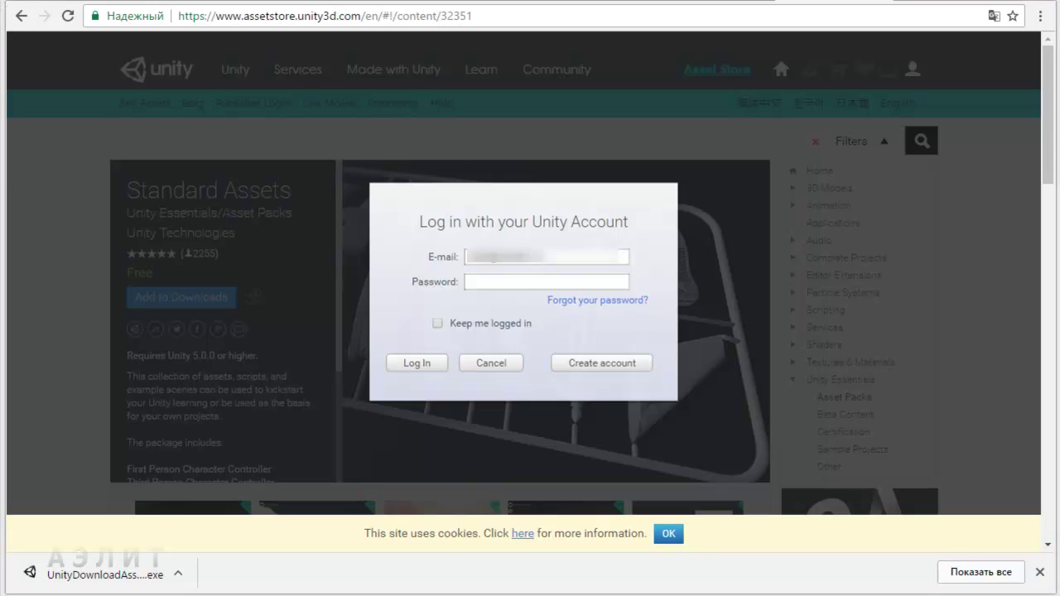
Paste the account password and log in to the Unity Asset Store
{"action": "left_click", "coordinate": [481, 282]}
{"action": "key", "text": "ctrl+v"}
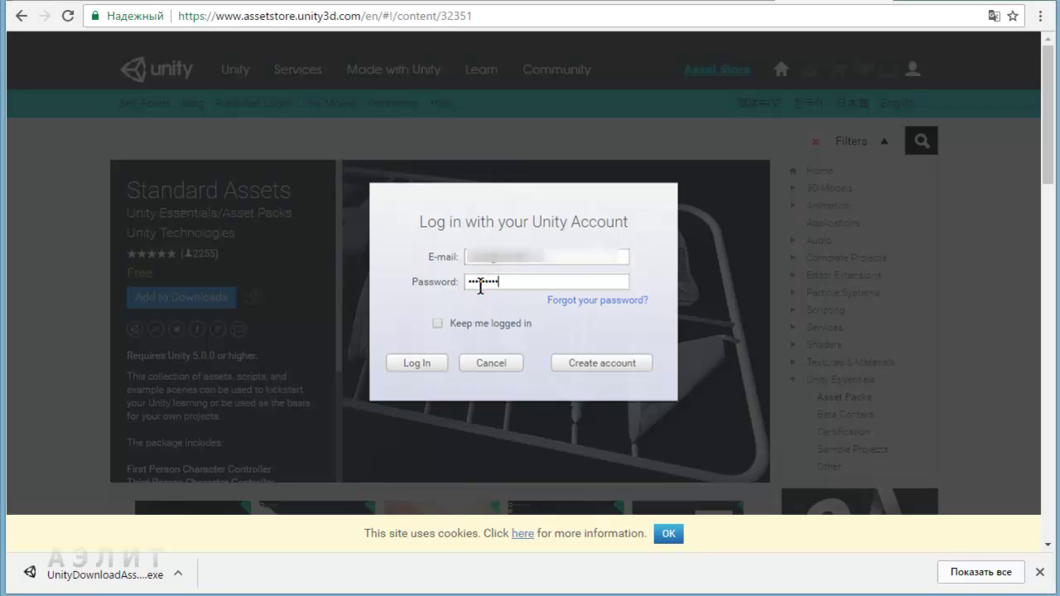
{"action": "left_click", "coordinate": [424, 363]}
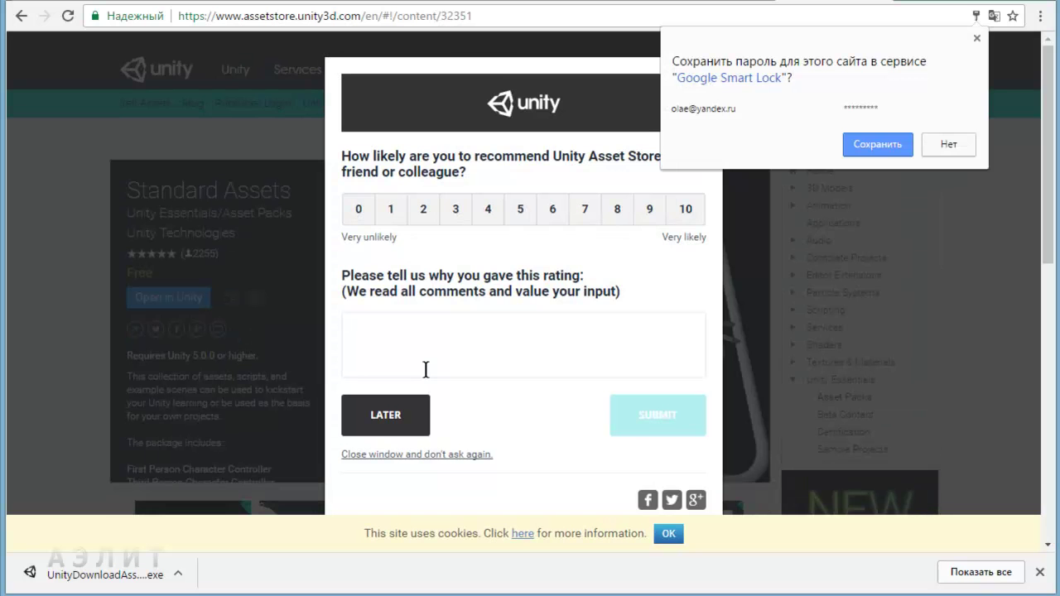
Decline saving the password, postpone the survey, and hand Standard Assets to the Unity Editor
{"action": "left_click", "coordinate": [952, 147]}
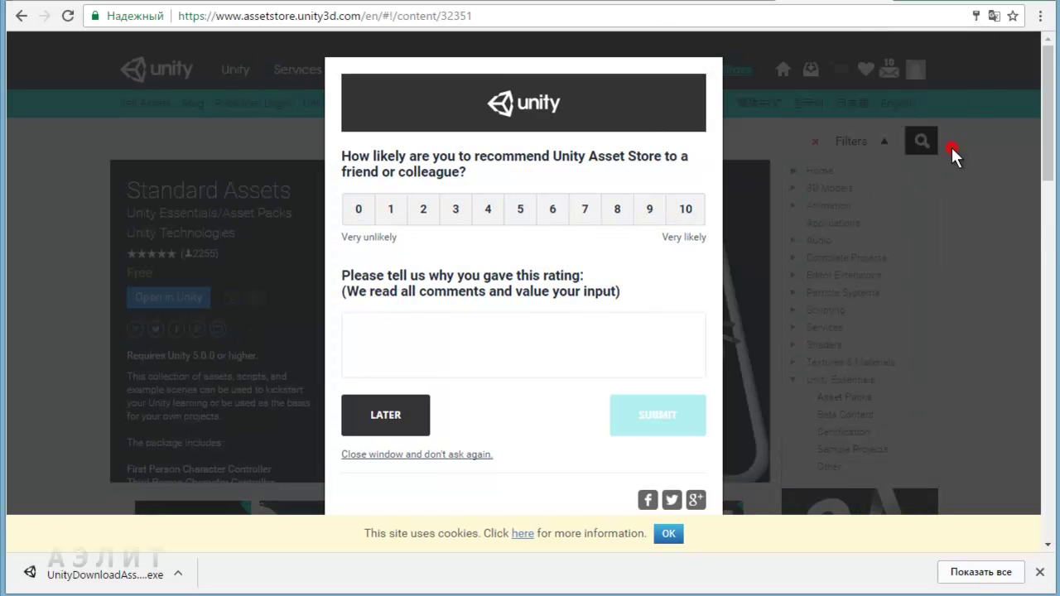
{"action": "left_click", "coordinate": [397, 417]}
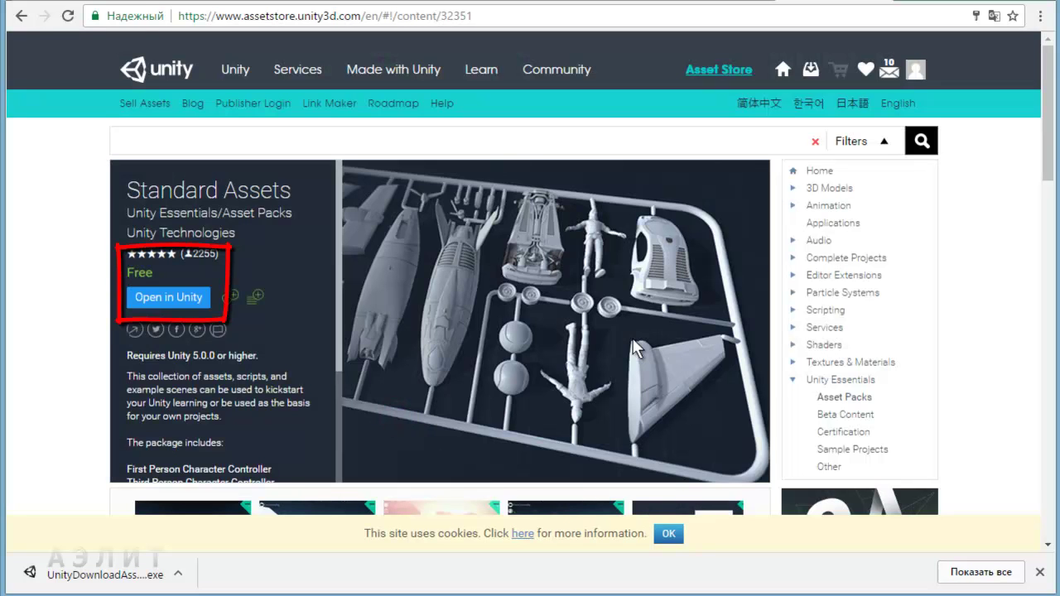
{"action": "left_click", "coordinate": [175, 299]}
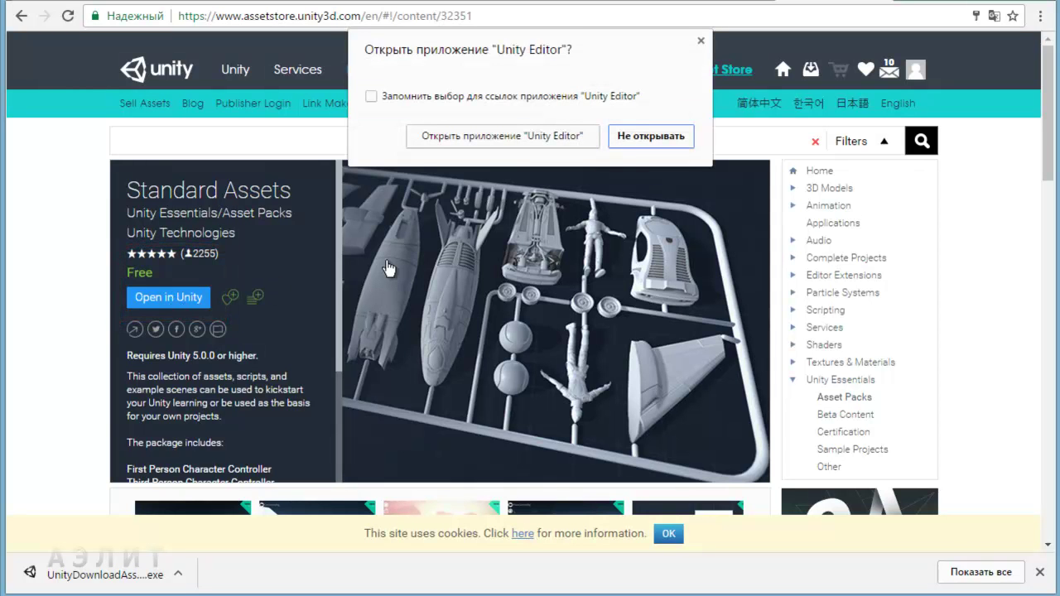
{"action": "left_click", "coordinate": [505, 138]}
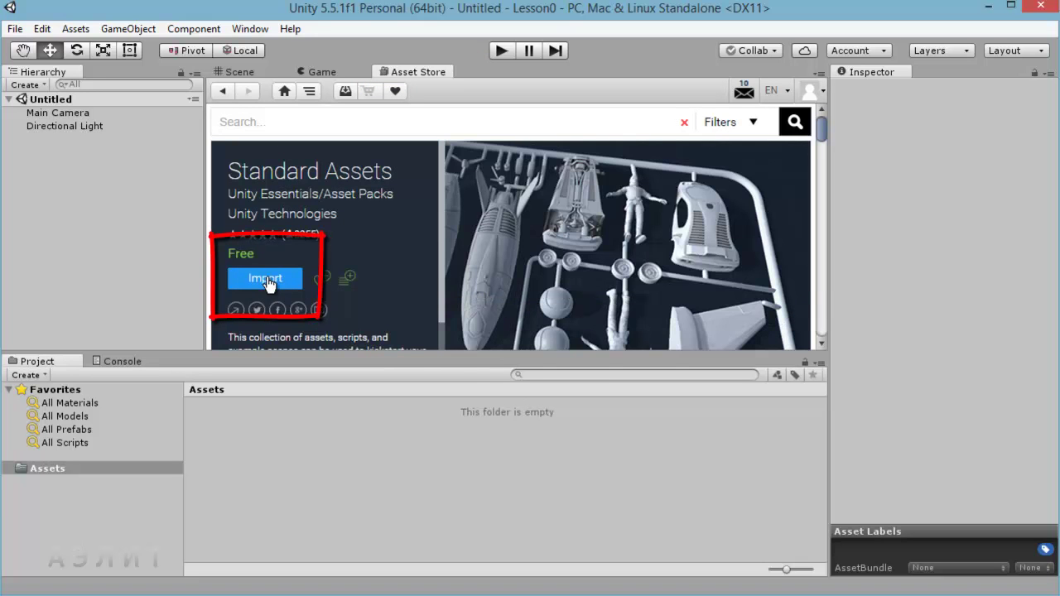
Import every asset of the free Standard Assets package into the project
{"action": "left_click", "coordinate": [266, 279]}
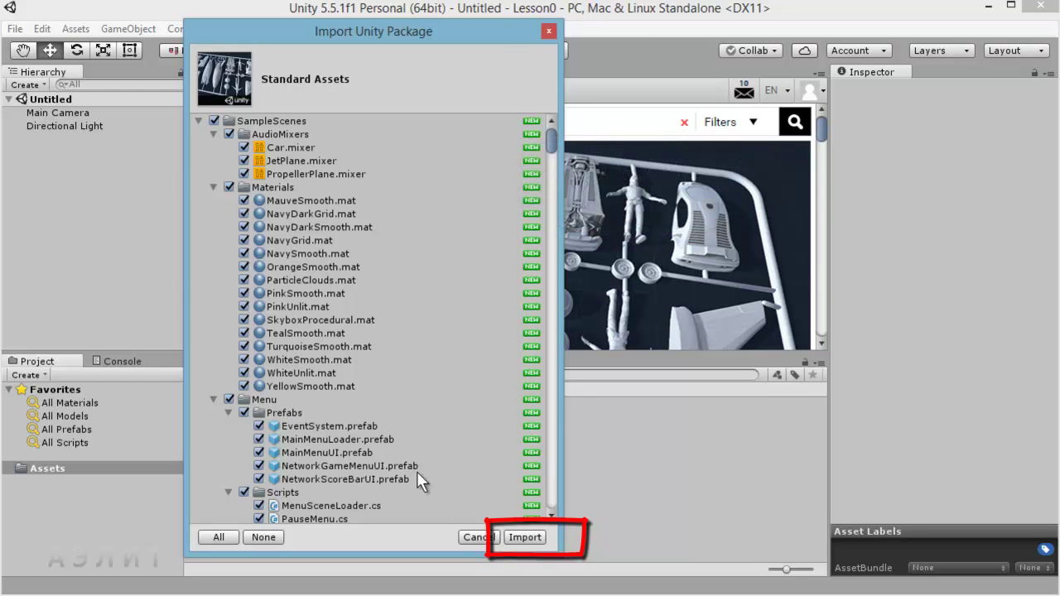
{"action": "left_click", "coordinate": [523, 538]}
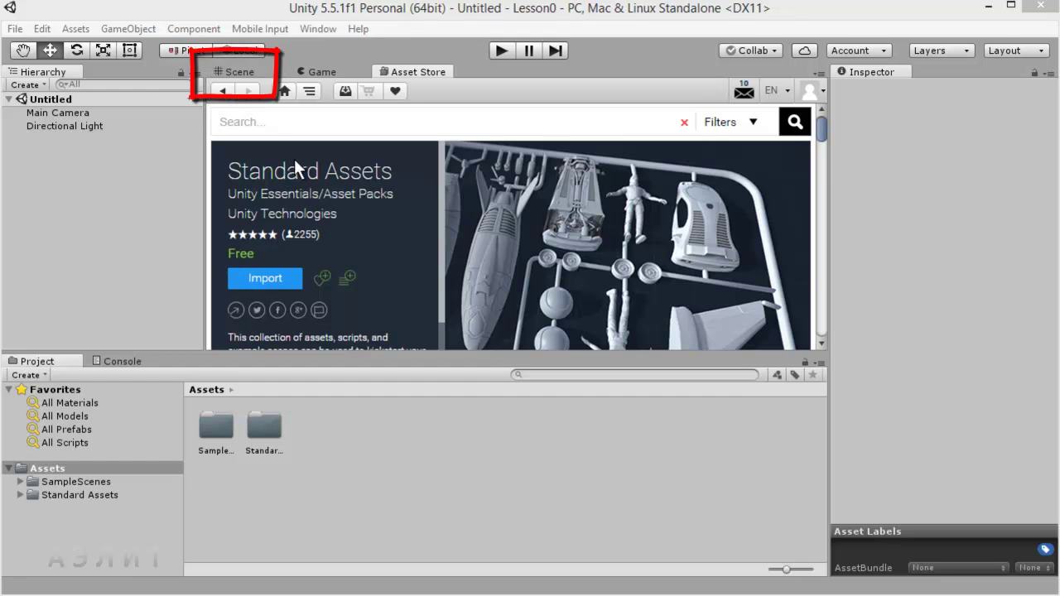
Open SampleScenes > Scenes > 2dCharacter in the Scene view and enter Play mode
{"action": "left_click", "coordinate": [245, 71]}
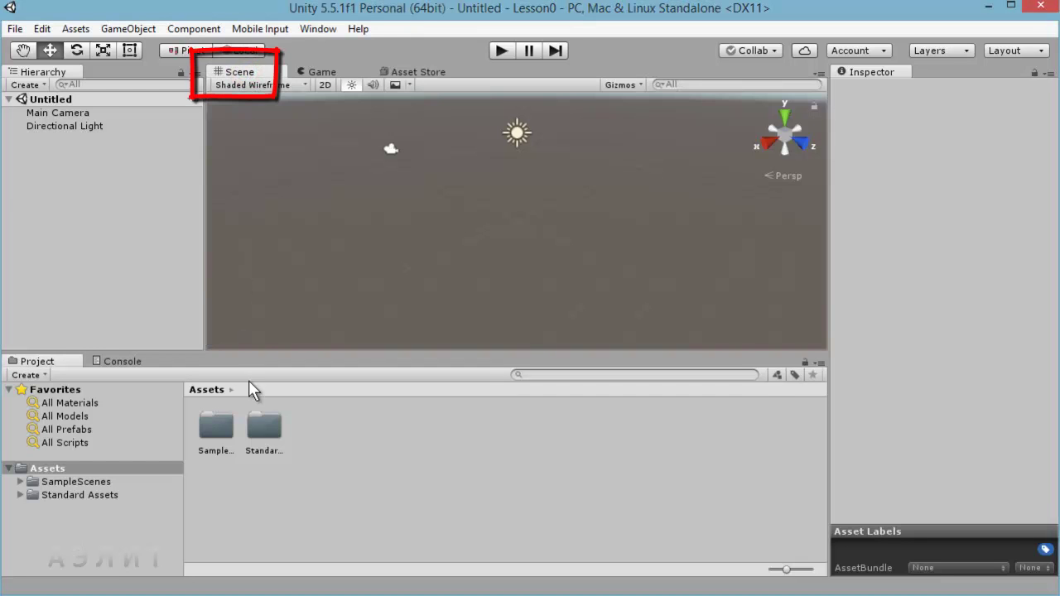
{"action": "left_click", "coordinate": [101, 481]}
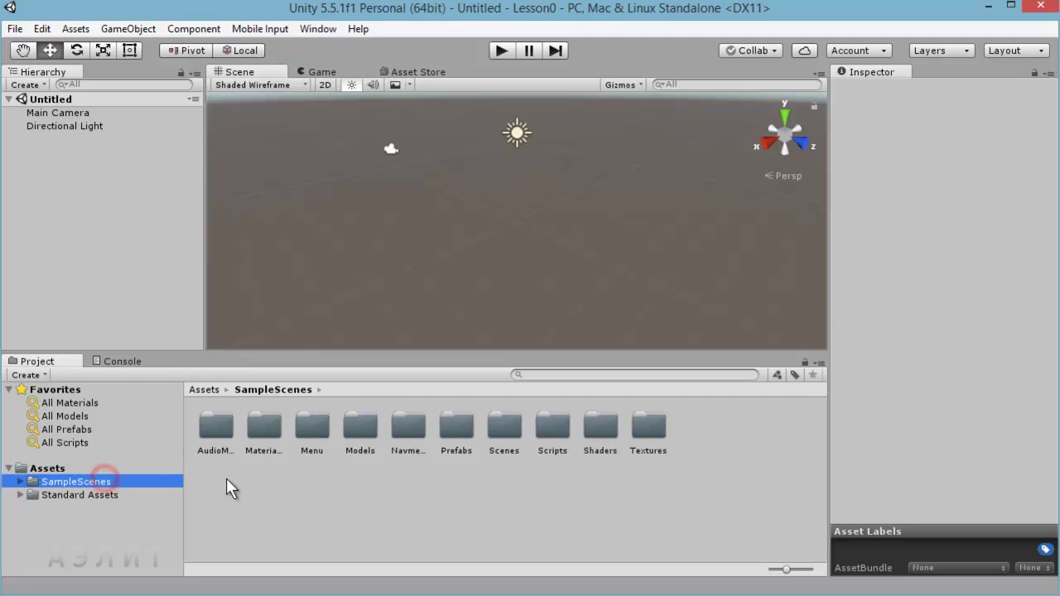
{"action": "double_click", "coordinate": [509, 433]}
{"action": "left_click", "coordinate": [270, 429]}
{"action": "double_click", "coordinate": [270, 429]}
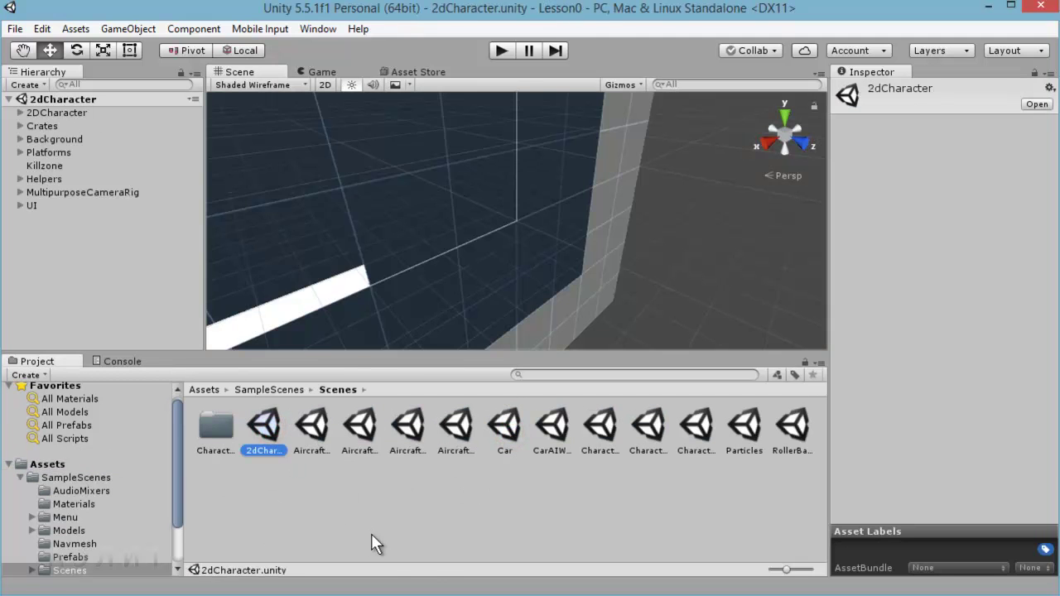
{"action": "left_click", "coordinate": [503, 49]}
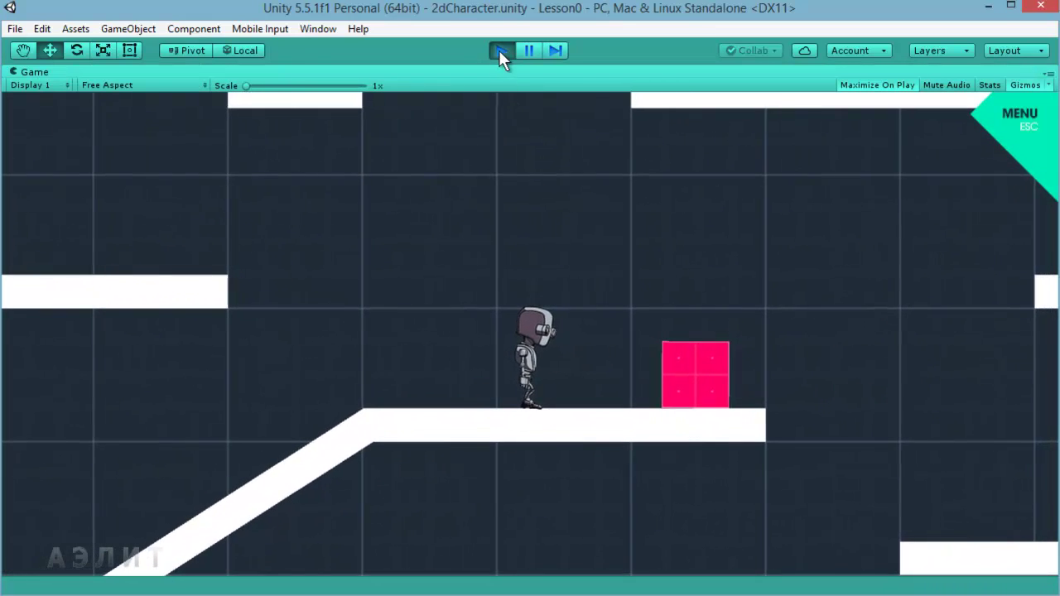
Replay 2dCharacter in the Game view, running the robot right up the slope
{"action": "left_click", "coordinate": [501, 49]}
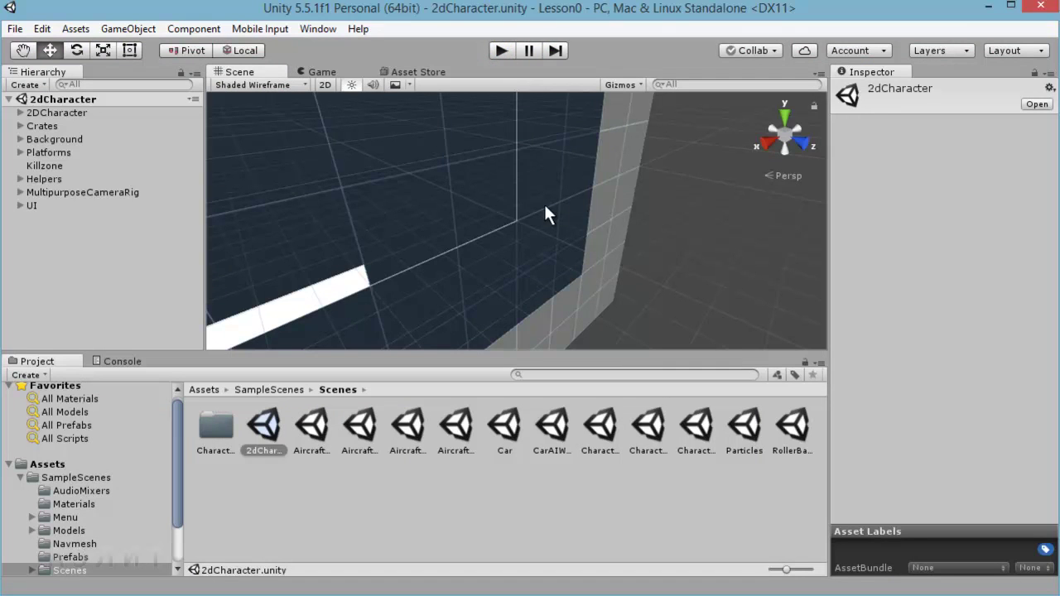
{"action": "left_click", "coordinate": [326, 70]}
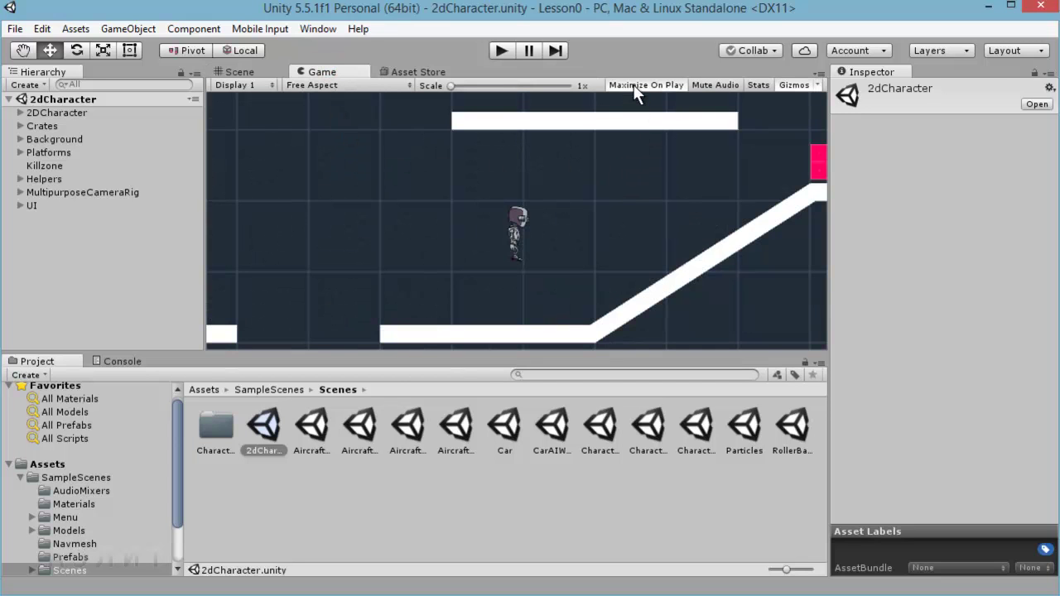
{"action": "left_click", "coordinate": [501, 51]}
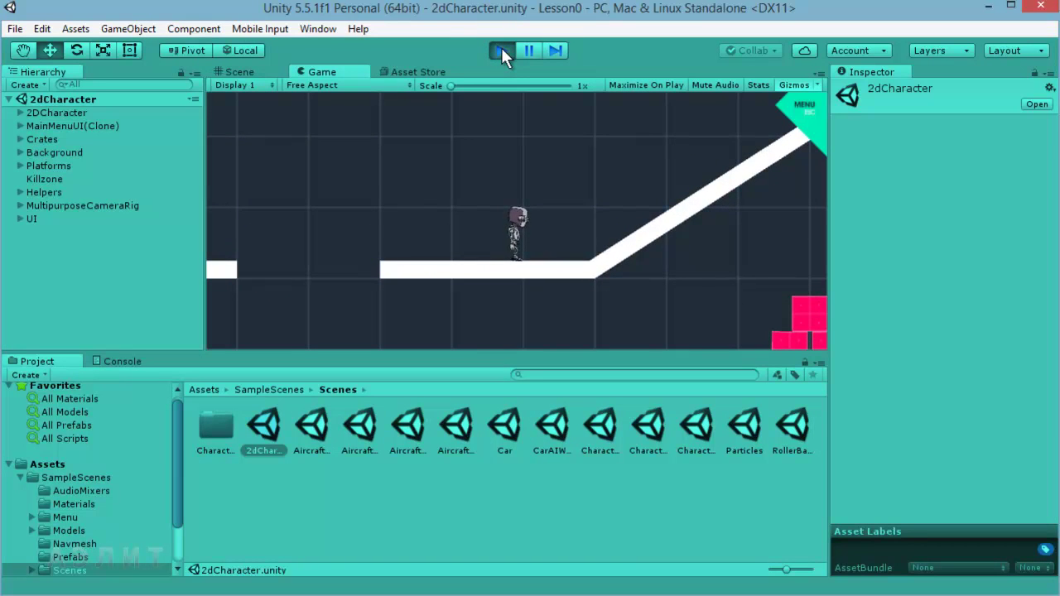
{"action": "key", "text": "Right"}
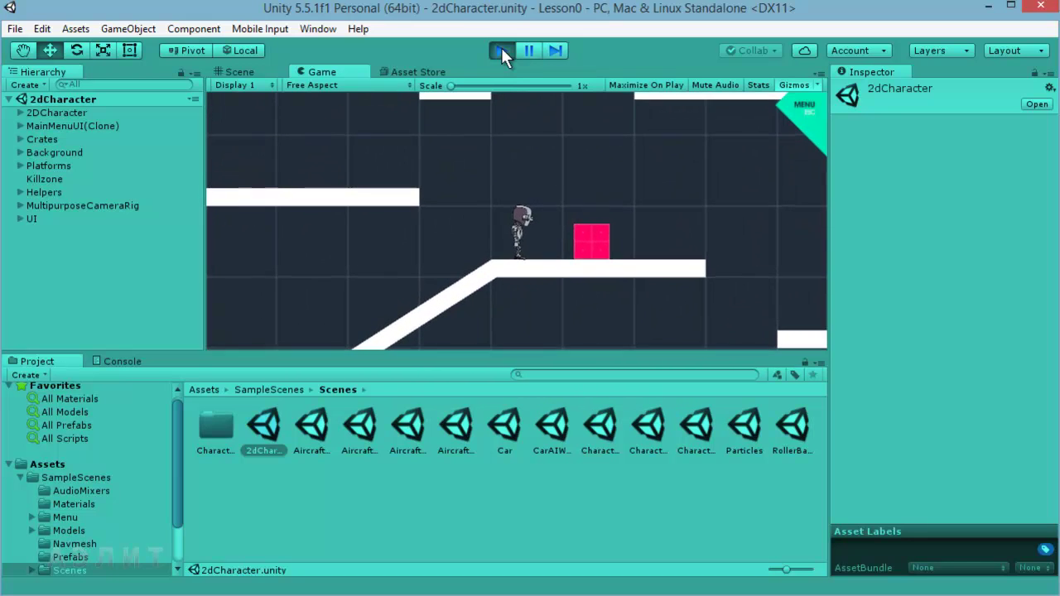
{"action": "left_click", "coordinate": [502, 53]}
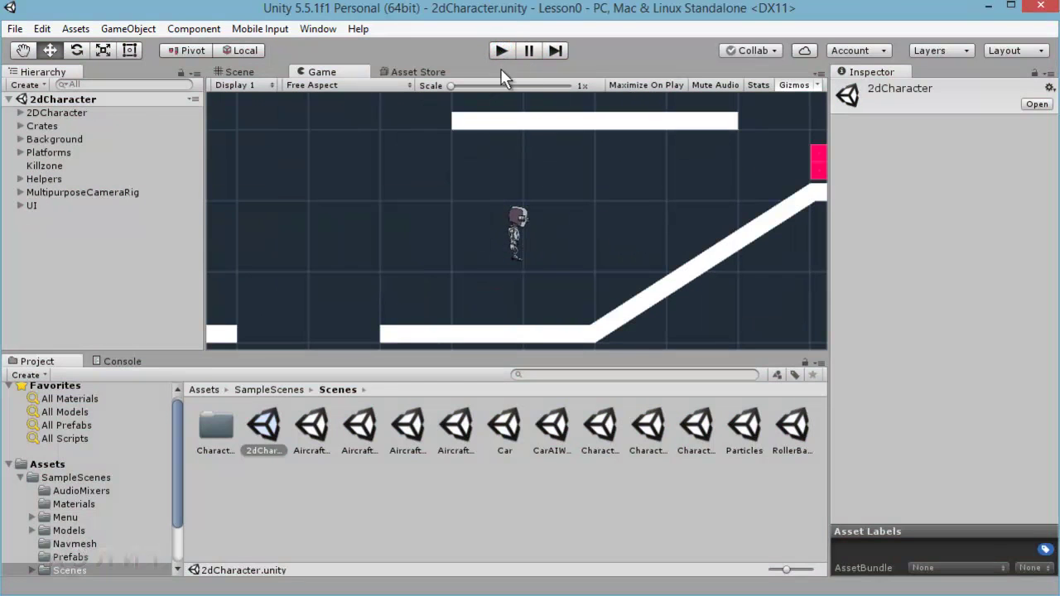
Enable Maximize On Play, run the robot onto the higher ledge, then select AircraftJet2Axis
{"action": "left_click", "coordinate": [654, 86]}
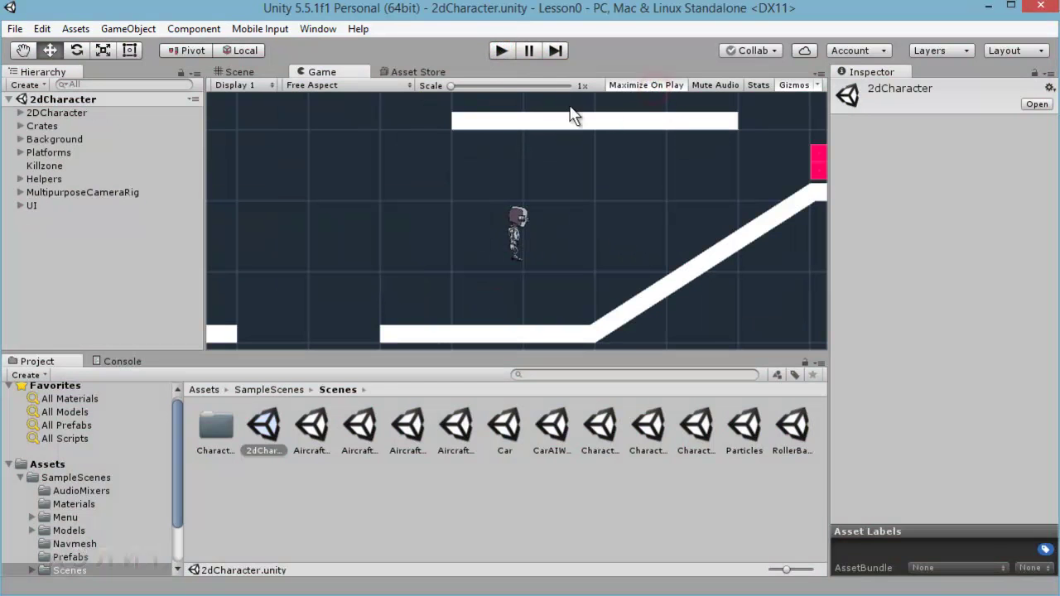
{"action": "left_click", "coordinate": [503, 51]}
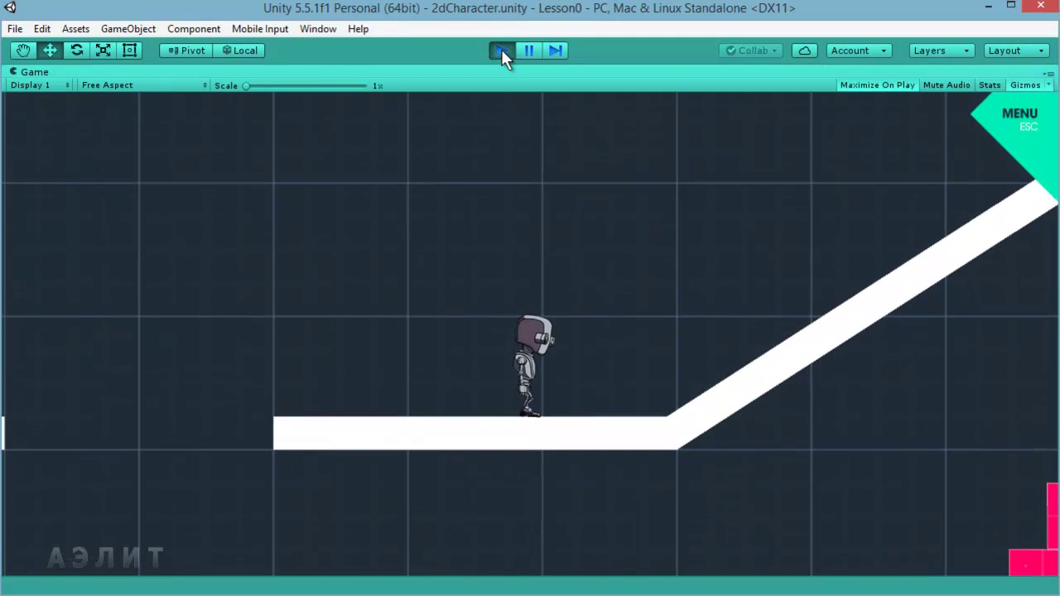
{"action": "key", "text": "Right"}
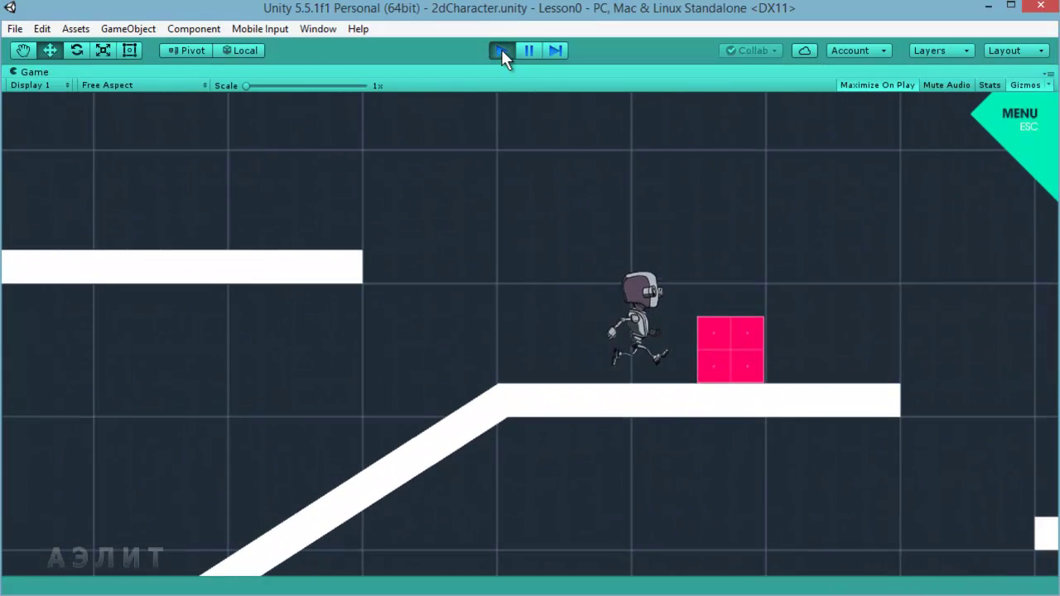
{"action": "left_click", "coordinate": [502, 52]}
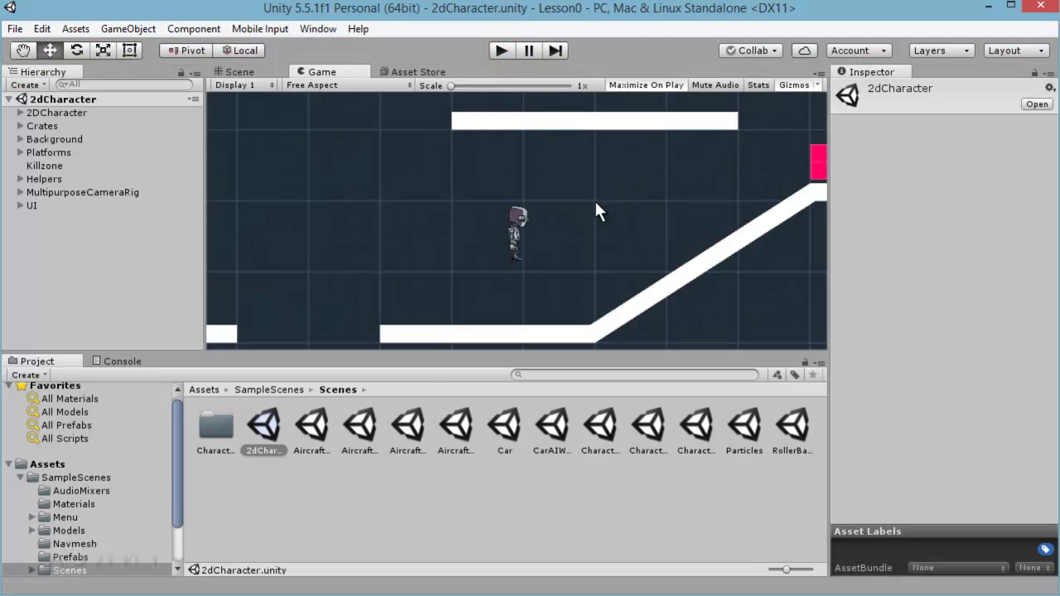
{"action": "left_click", "coordinate": [317, 421]}
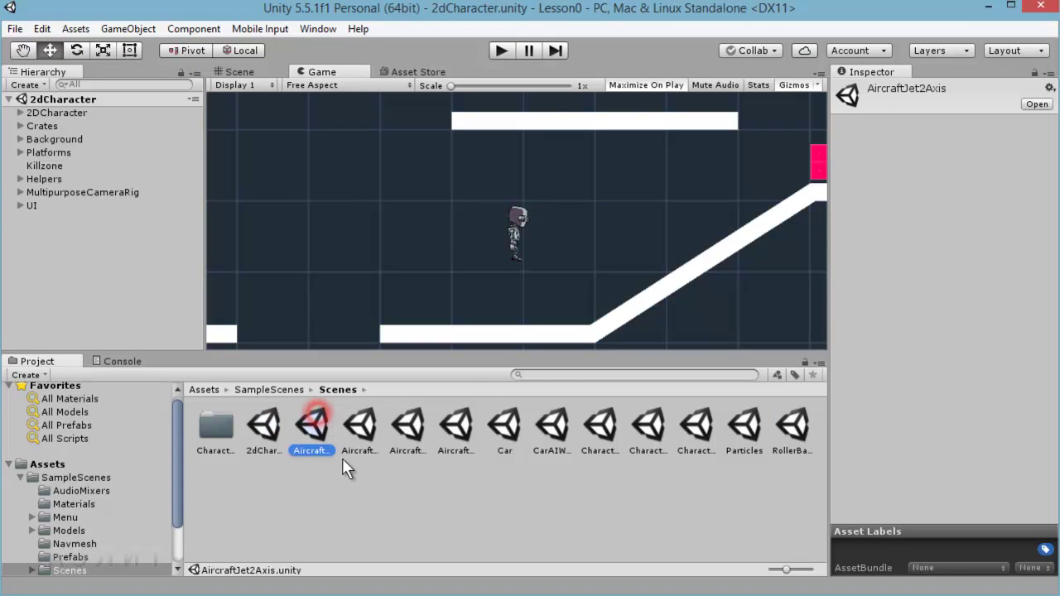